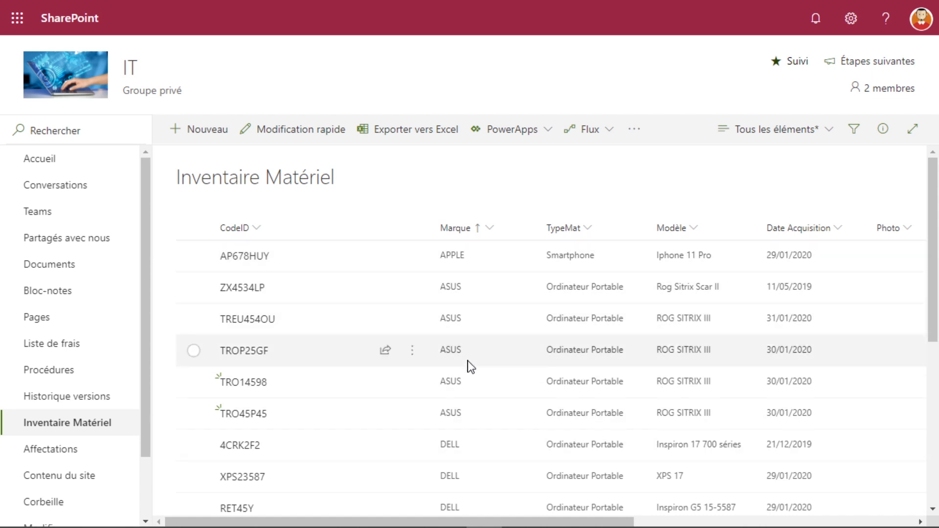
Sort the equipment inventory by Marque from Z to A, and re-sort it by Date Acquisition from newest to oldest.
left_click(491, 229)
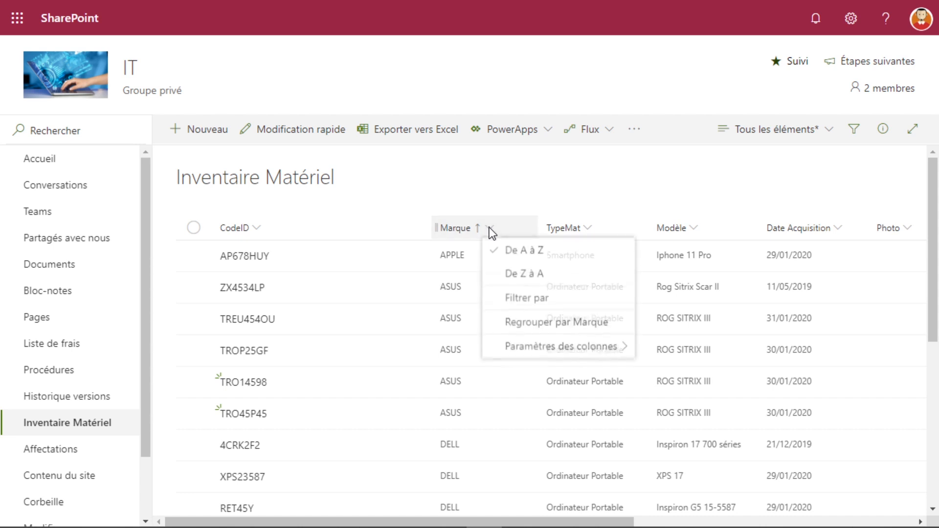
left_click(515, 277)
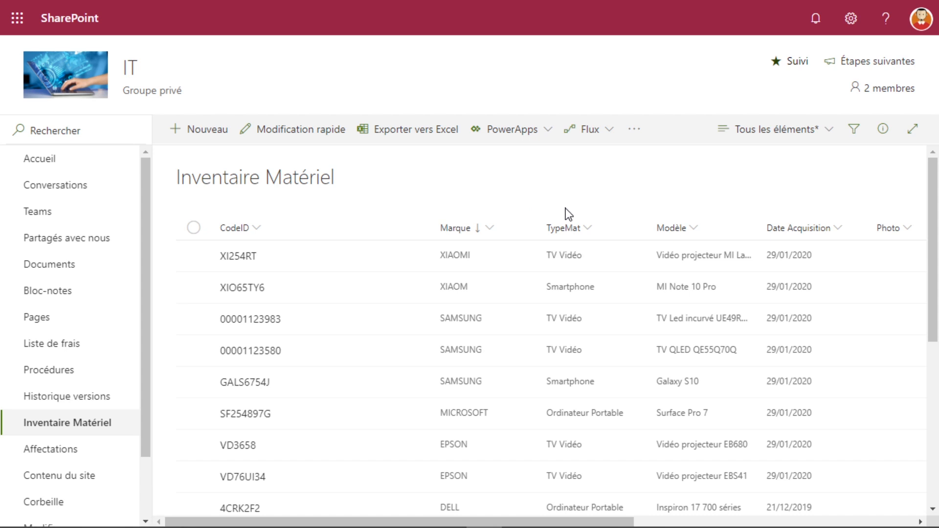
left_click(849, 236)
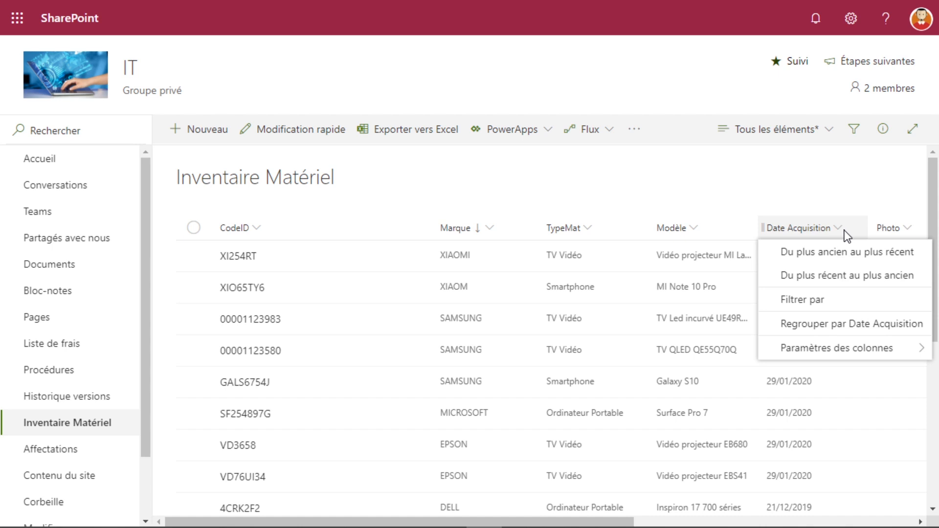
left_click(834, 278)
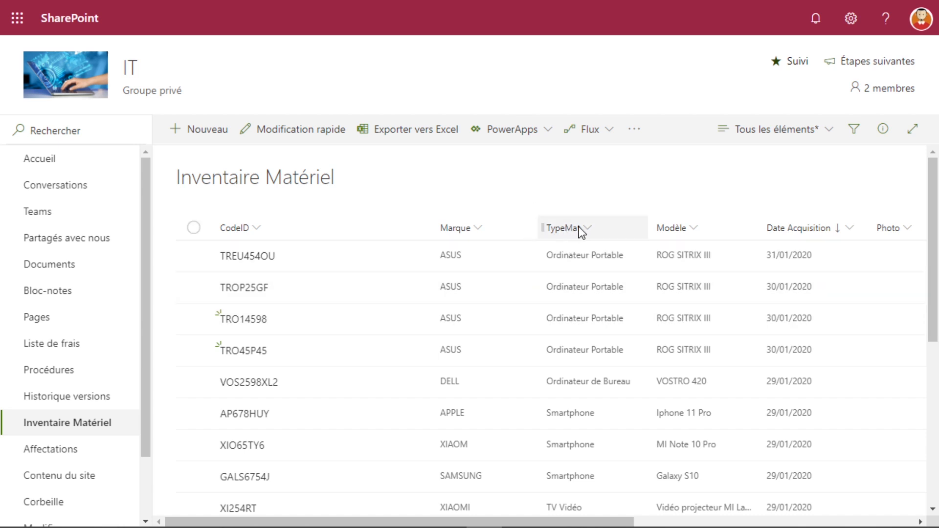
Group the list by TypeMat and reorder the columns so that TypeMat comes first and Marque second, ahead of CodeID.
left_click(593, 233)
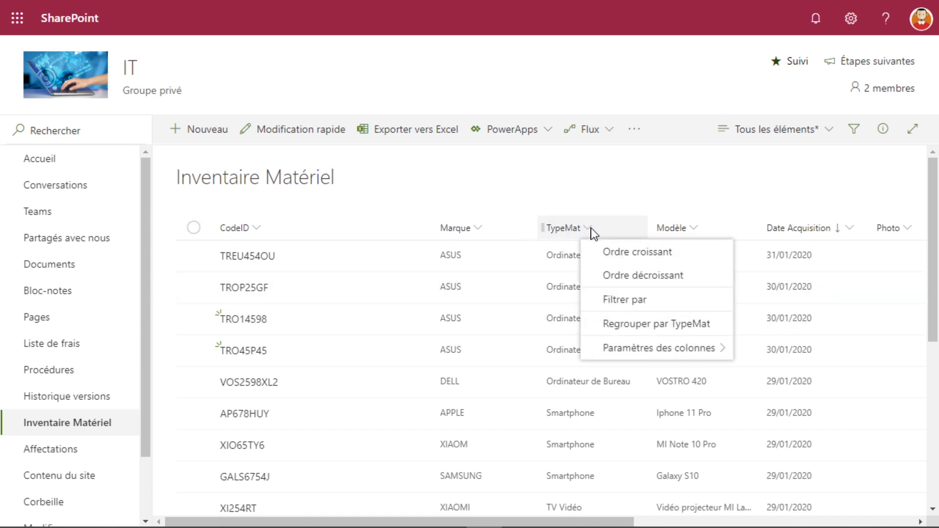
left_click(648, 324)
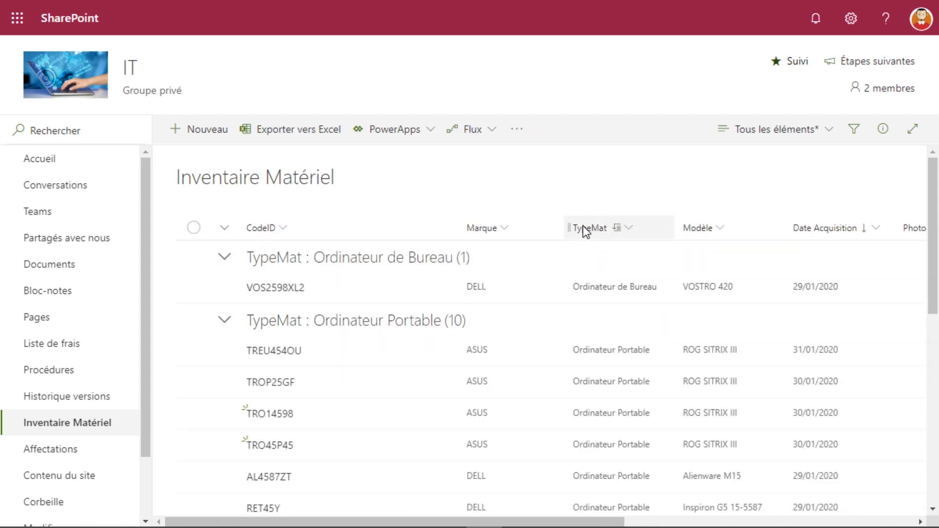
mouse_move(574, 231)
left_mouse_down()
mouse_move(266, 237)
mouse_move(255, 229)
left_mouse_up()
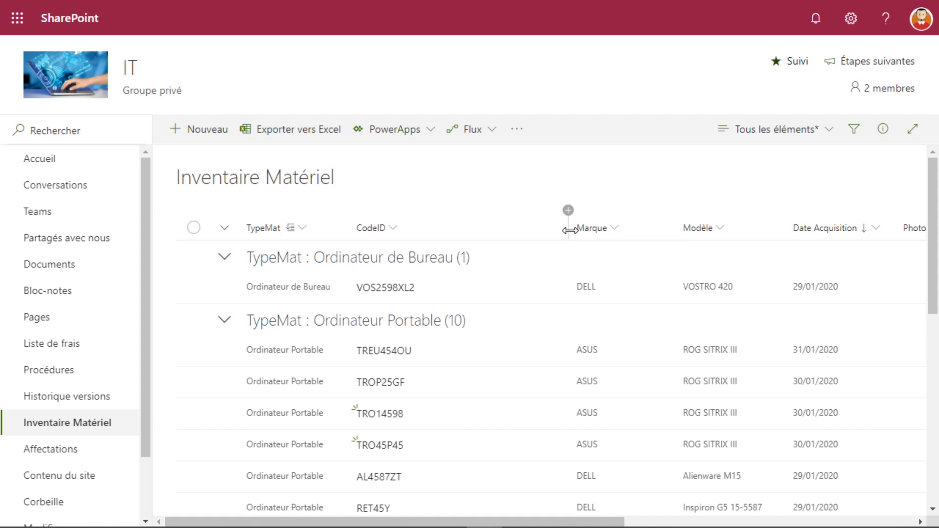
left_click_drag(577, 228, 347, 236)
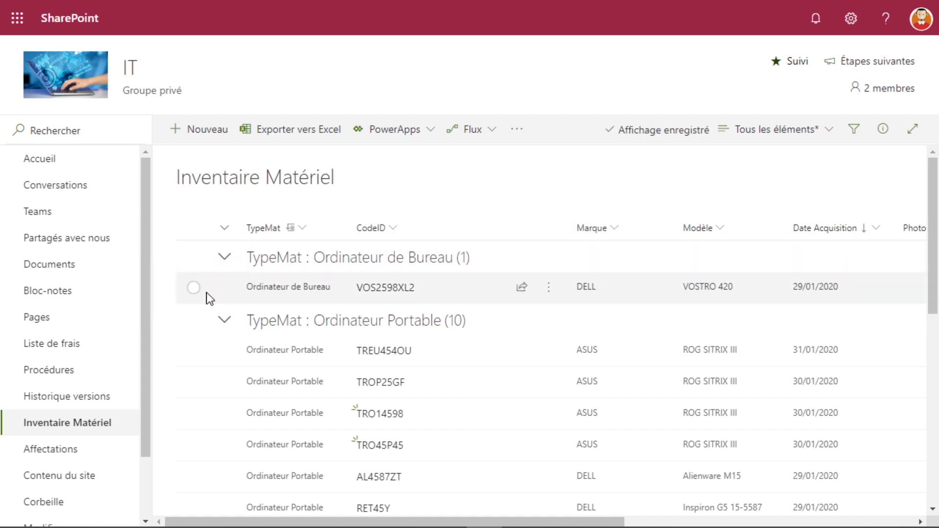
Collapse all four TypeMat groups and expand only the Ordinateur de Bureau group again.
left_click(226, 259)
left_click(234, 286)
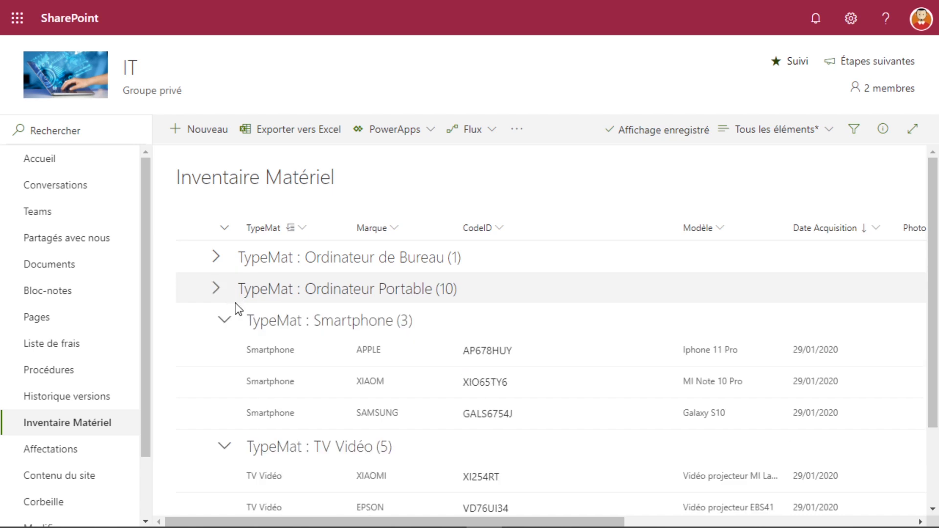
left_click(228, 321)
left_click(226, 351)
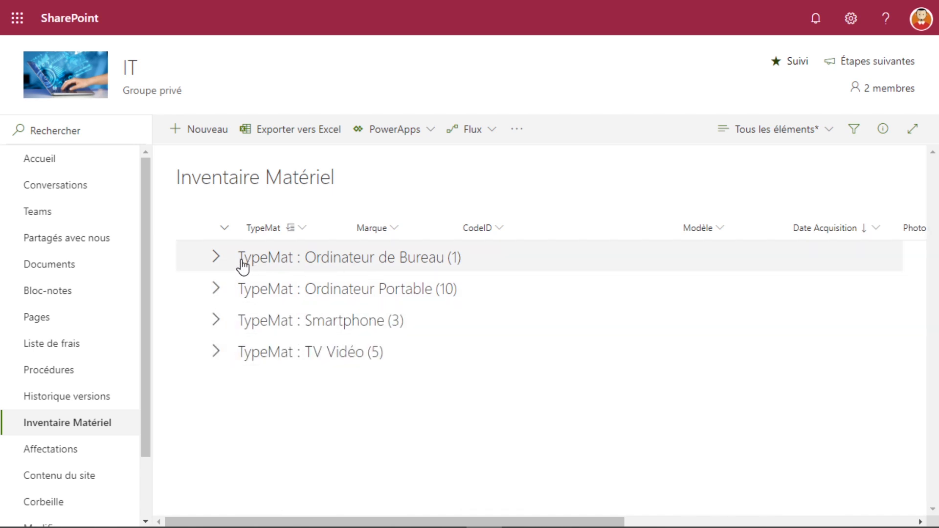
left_click(213, 253)
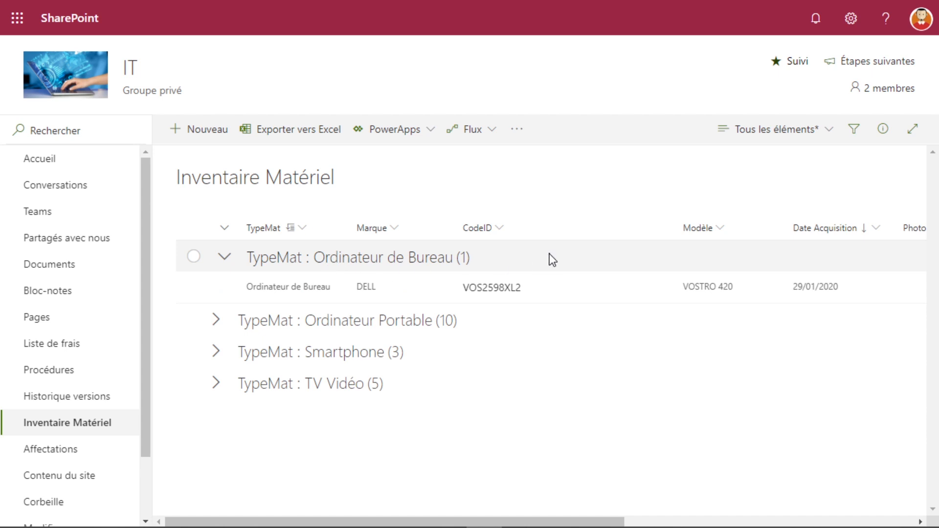
Remove the grouping by TypeMat from the list.
left_click(307, 230)
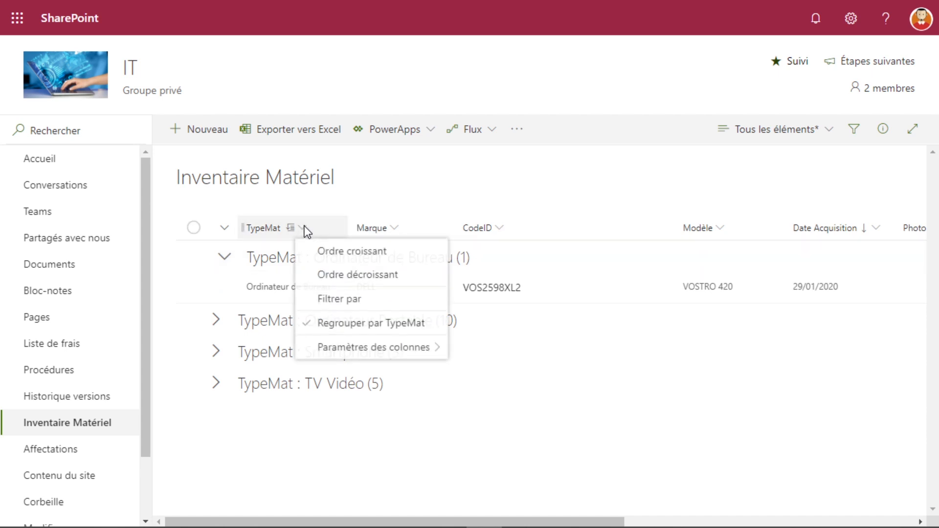
left_click(353, 327)
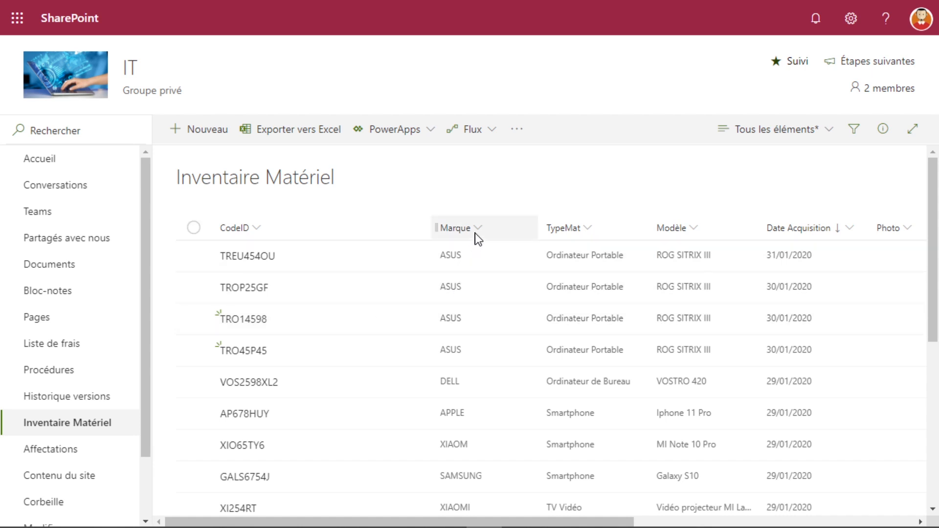
Filter the list by Marque to show only DELL and ASUS equipment, and look through the filtered items.
left_click(474, 233)
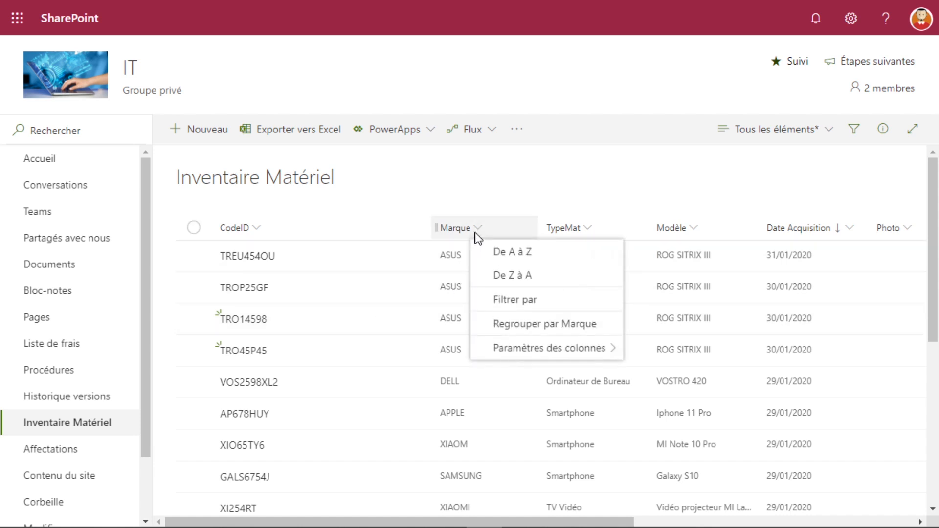
left_click(537, 295)
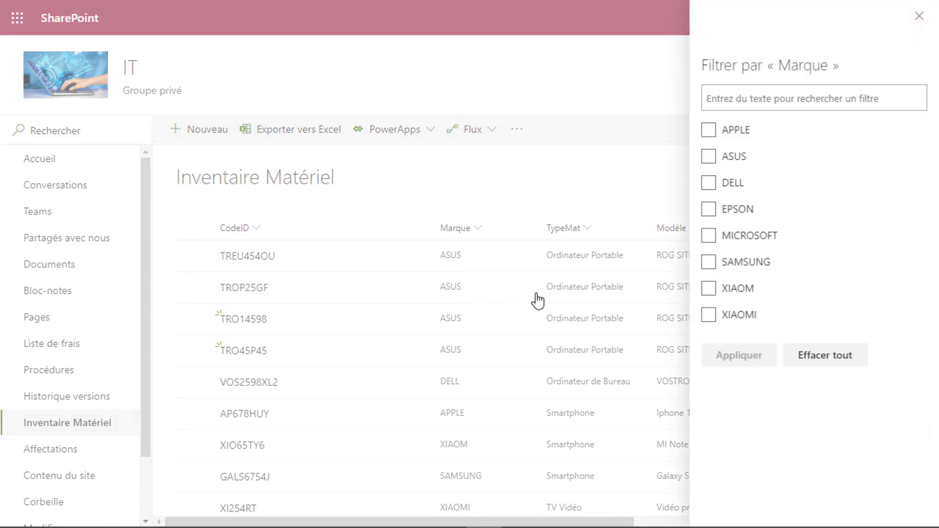
left_click(711, 184)
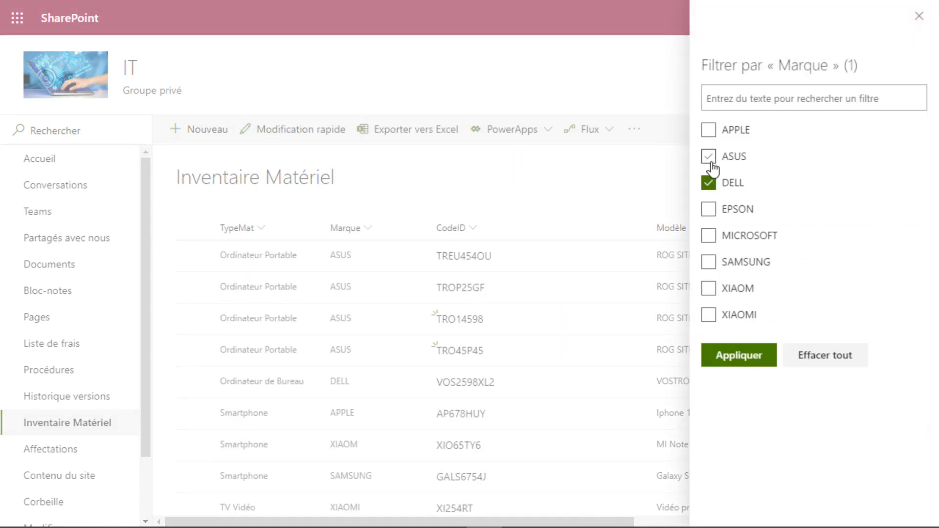
left_click(708, 158)
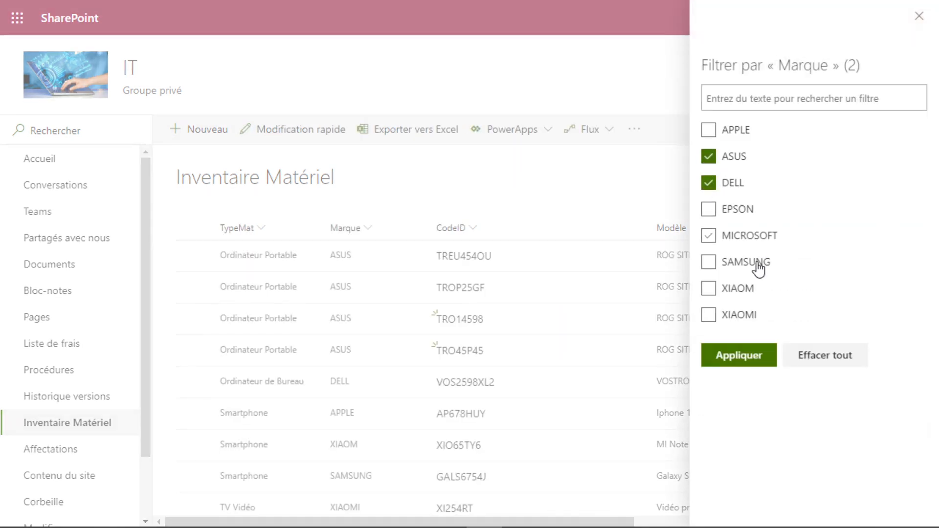
left_click(740, 355)
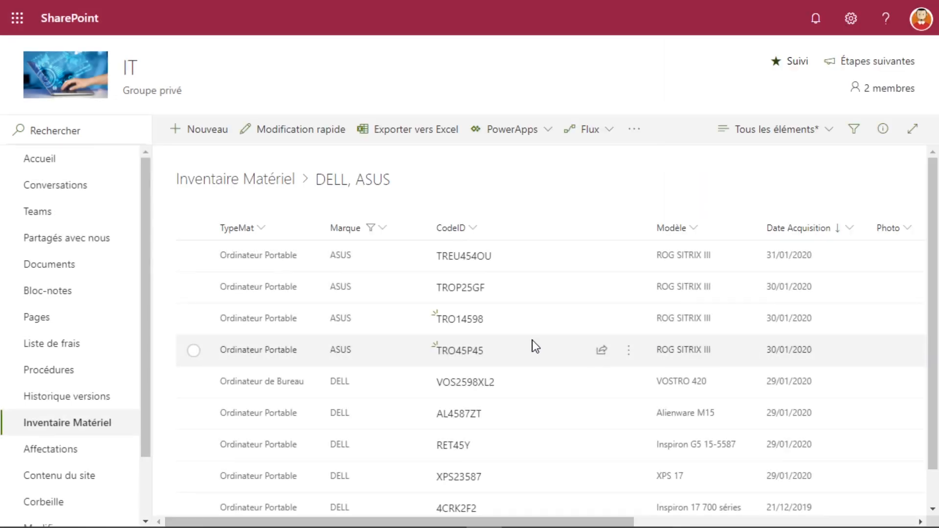
scroll(381, 364, "down", 1)
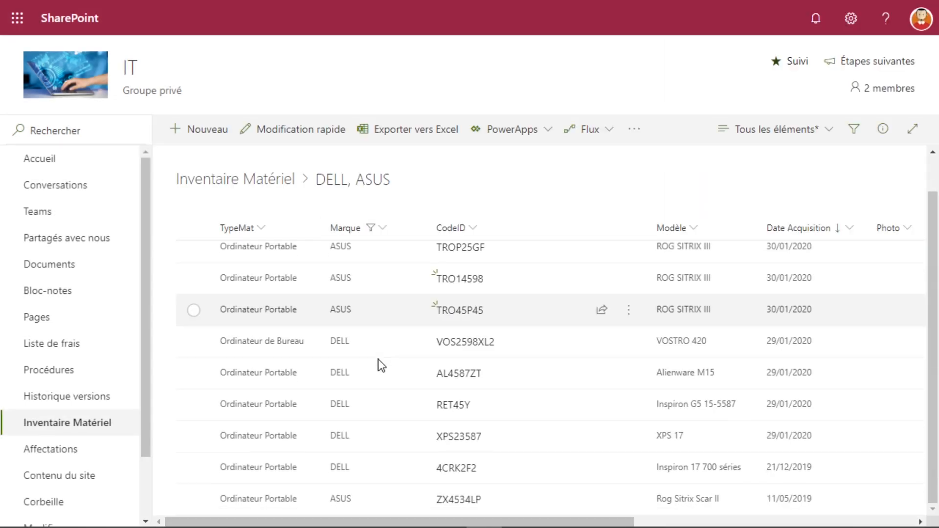
scroll(381, 365, "up", 1)
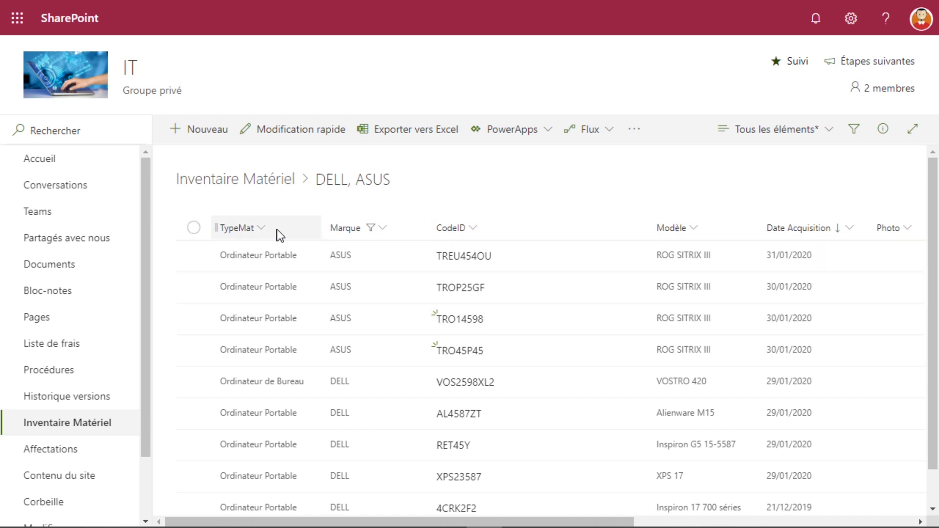
Filter the DELL and ASUS items further by TypeMat to show only Ordinateur Portable.
left_click(260, 230)
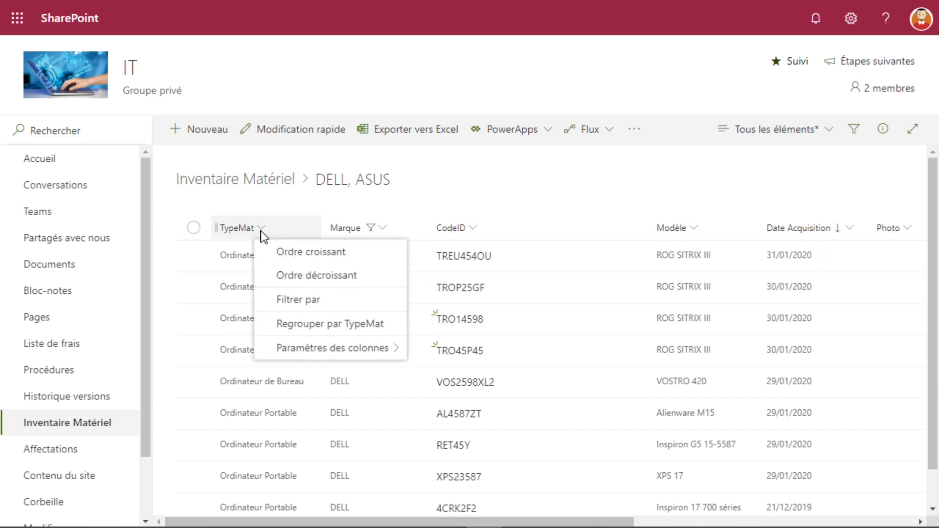
left_click(308, 301)
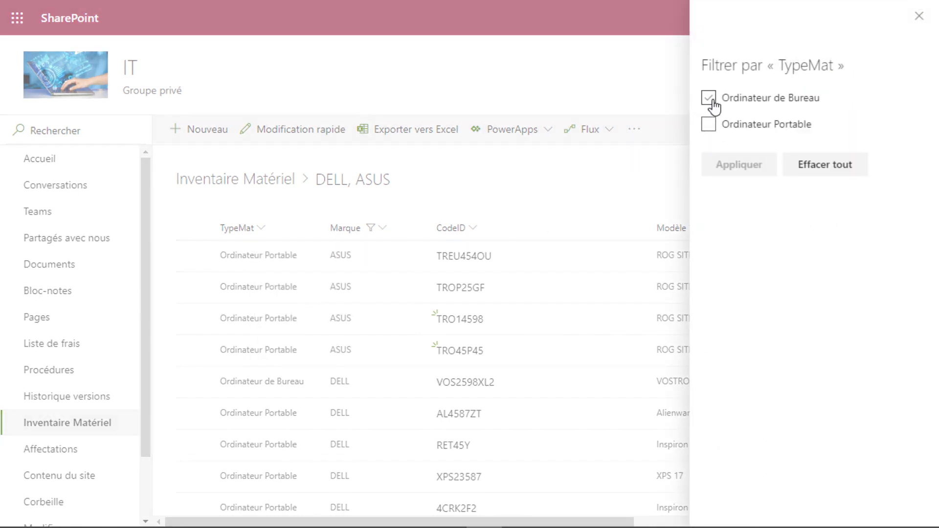
left_click(709, 125)
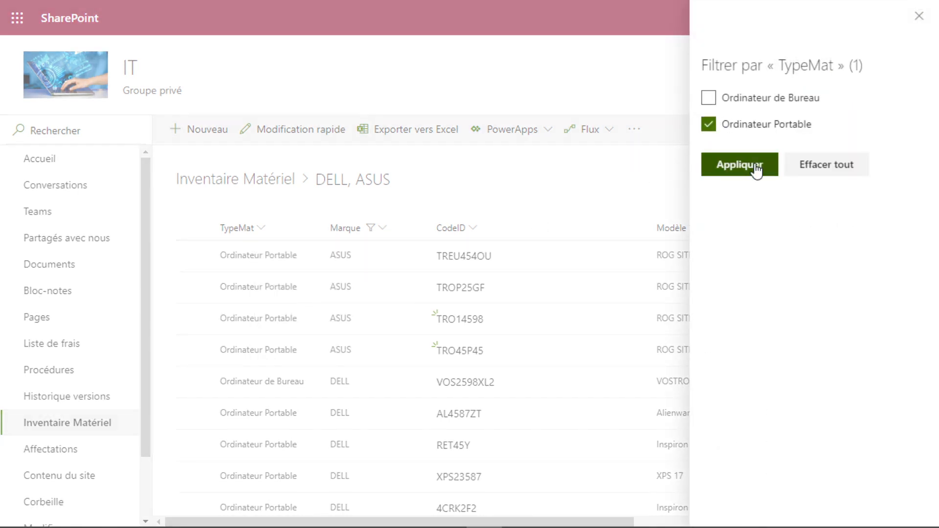
left_click(756, 168)
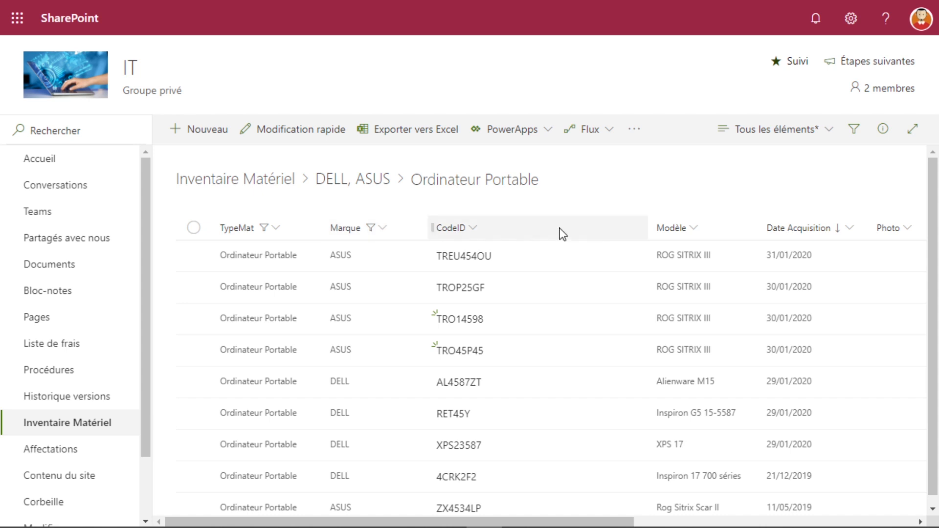
left_click(838, 225)
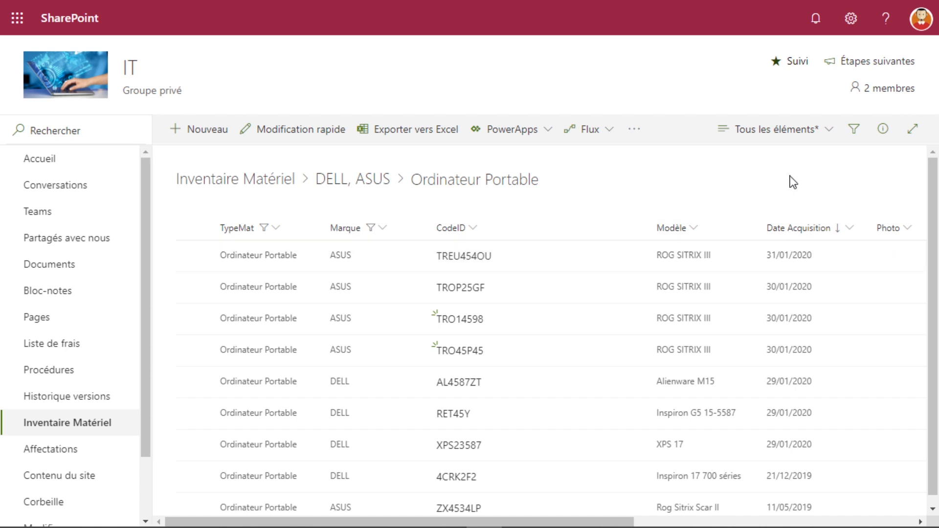
Clear the ASUS, DELL and Ordinateur Portable filters using the list's filter pane, and close the pane.
left_click(855, 137)
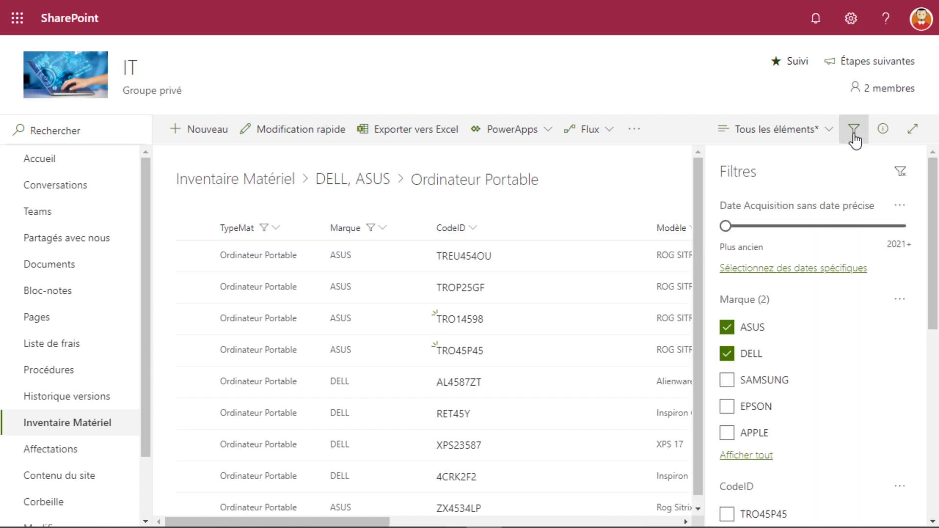
left_click(726, 327)
left_click(727, 354)
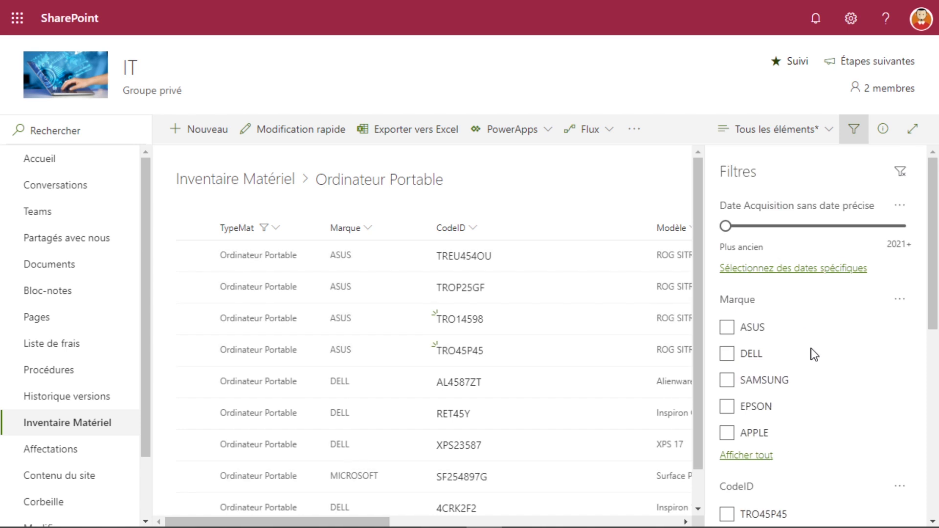
scroll(812, 353, "down", 7)
left_click(733, 474)
left_click(854, 129)
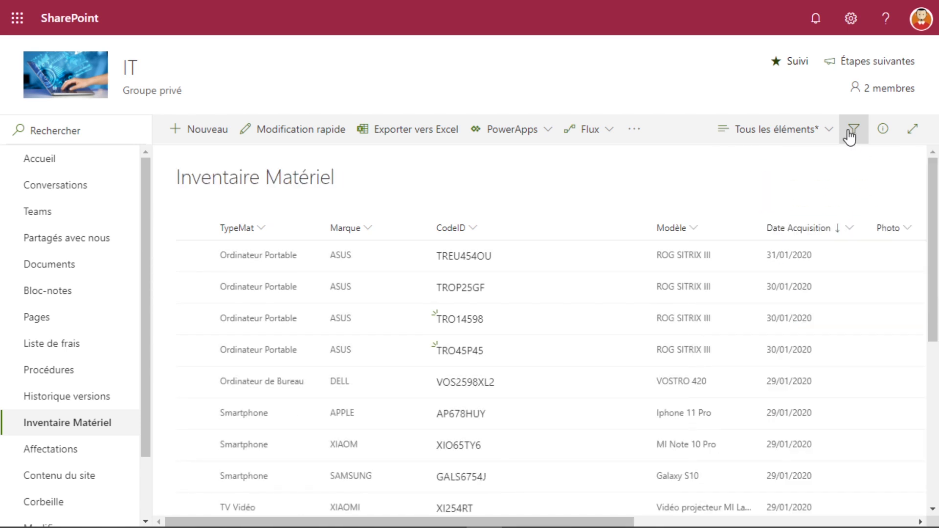